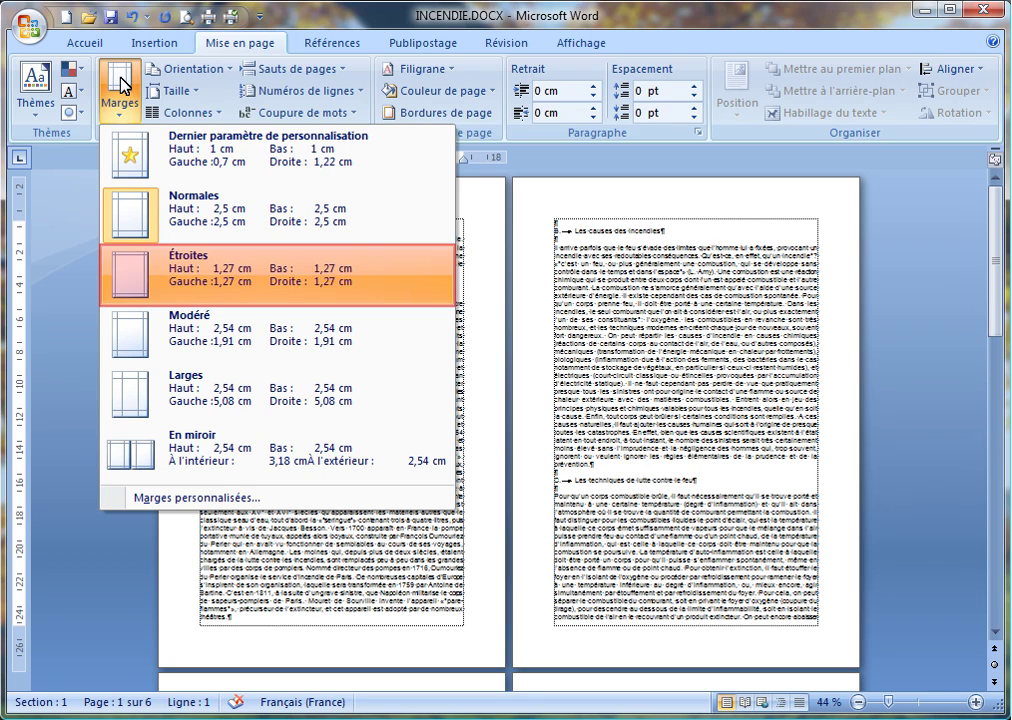
- Apply the Étroites margin preset to the document and reduce the top margin to 0,5 cm in the page setup
left_click(361, 290)
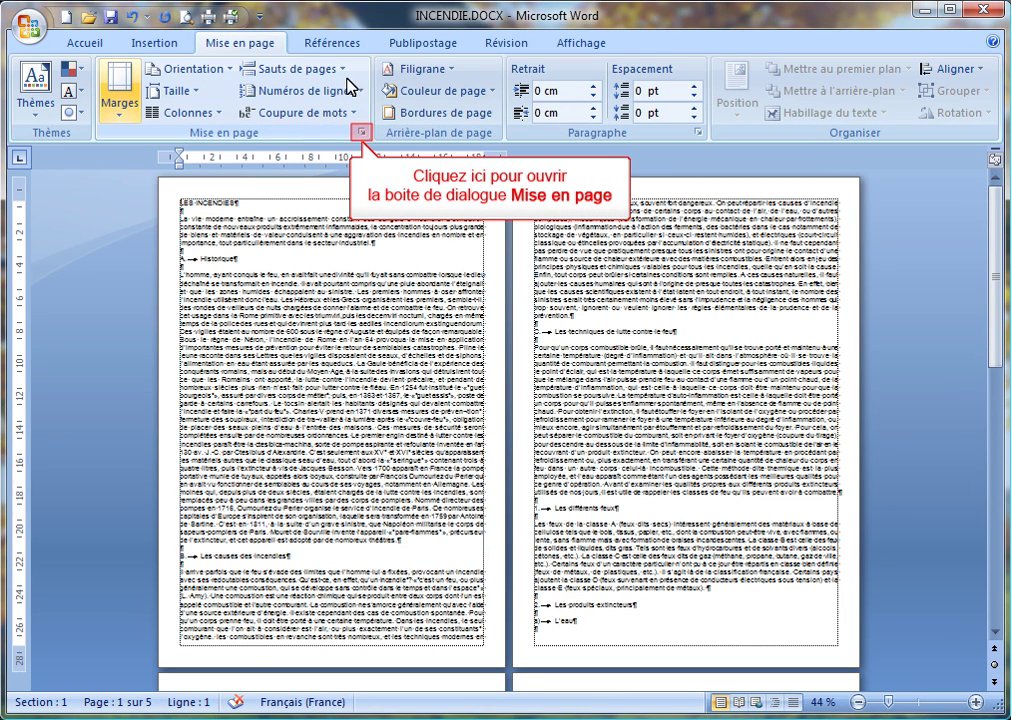
left_click(366, 140)
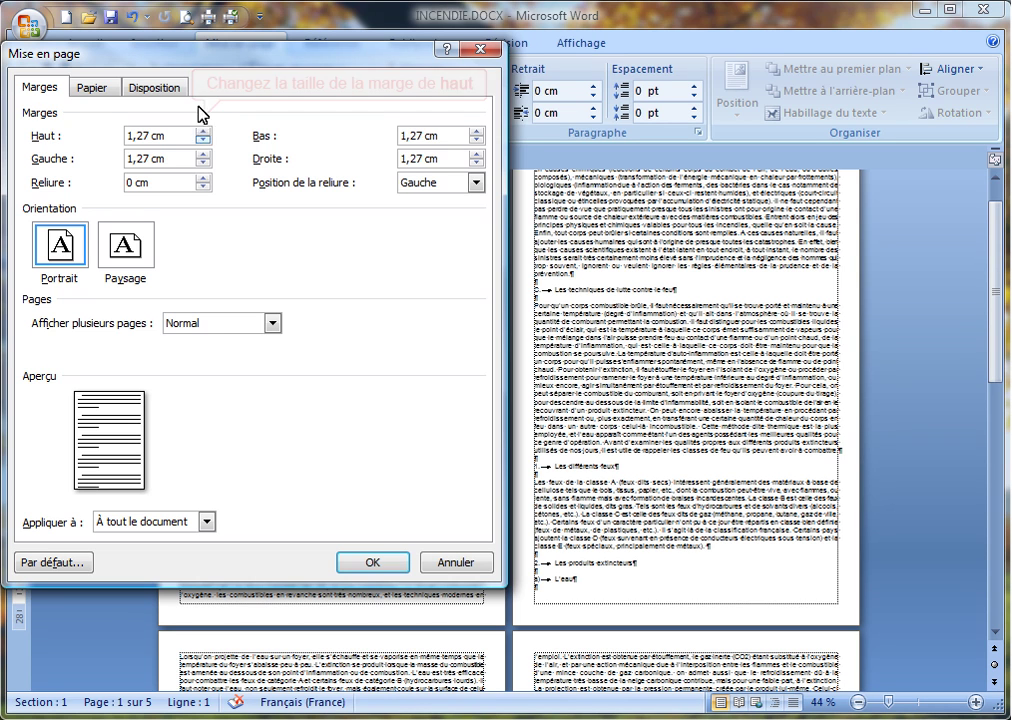
left_click(204, 141)
left_click(204, 141)
left_click(204, 141)
left_click(204, 141)
left_click(204, 141)
left_click(204, 141)
left_click(204, 141)
left_click(204, 141)
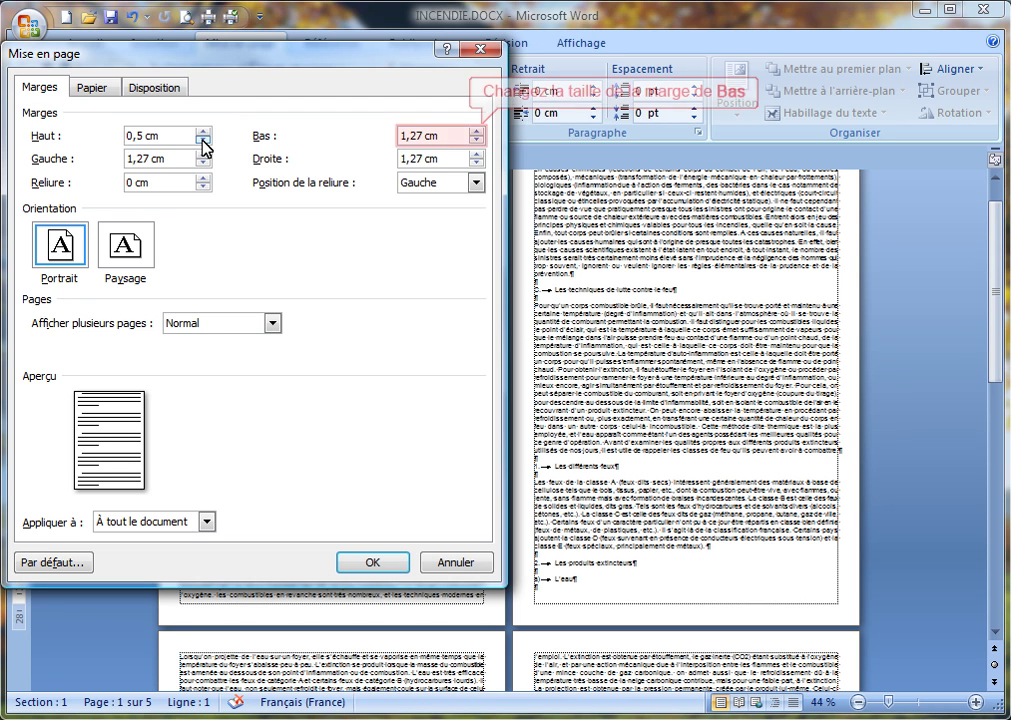
- Reduce the bottom page margin to 0,5 cm
left_click(479, 141)
left_click(479, 141)
left_click(479, 141)
left_click(479, 141)
left_click(479, 141)
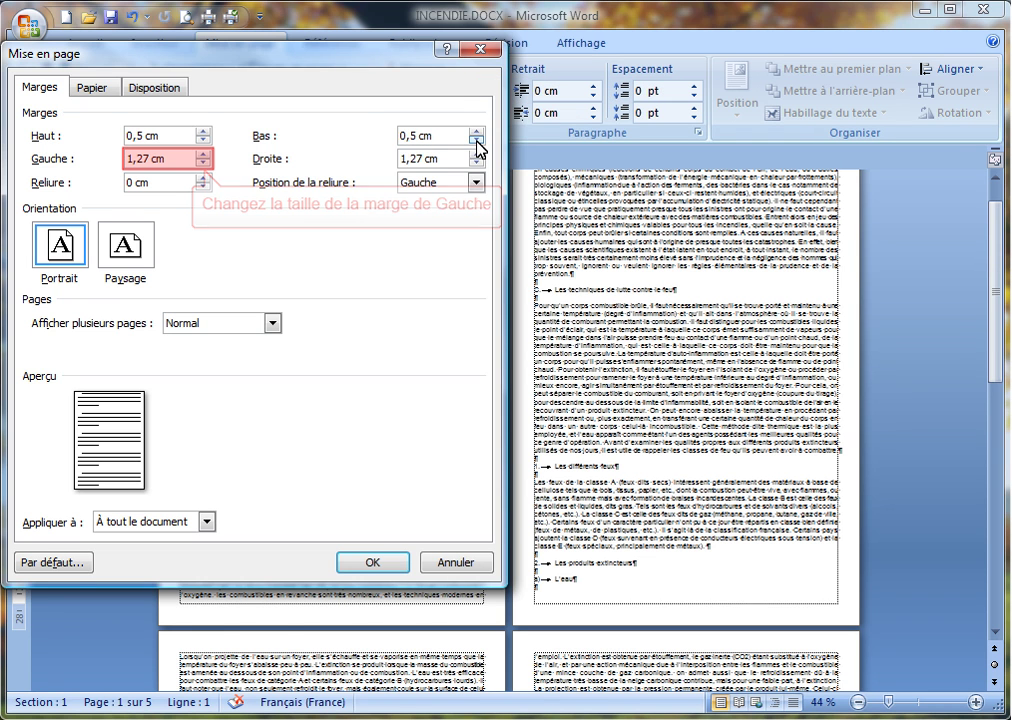
- Reduce both the left and right page margins to 0,5 cm
left_click(204, 164)
left_click(204, 164)
left_click(204, 164)
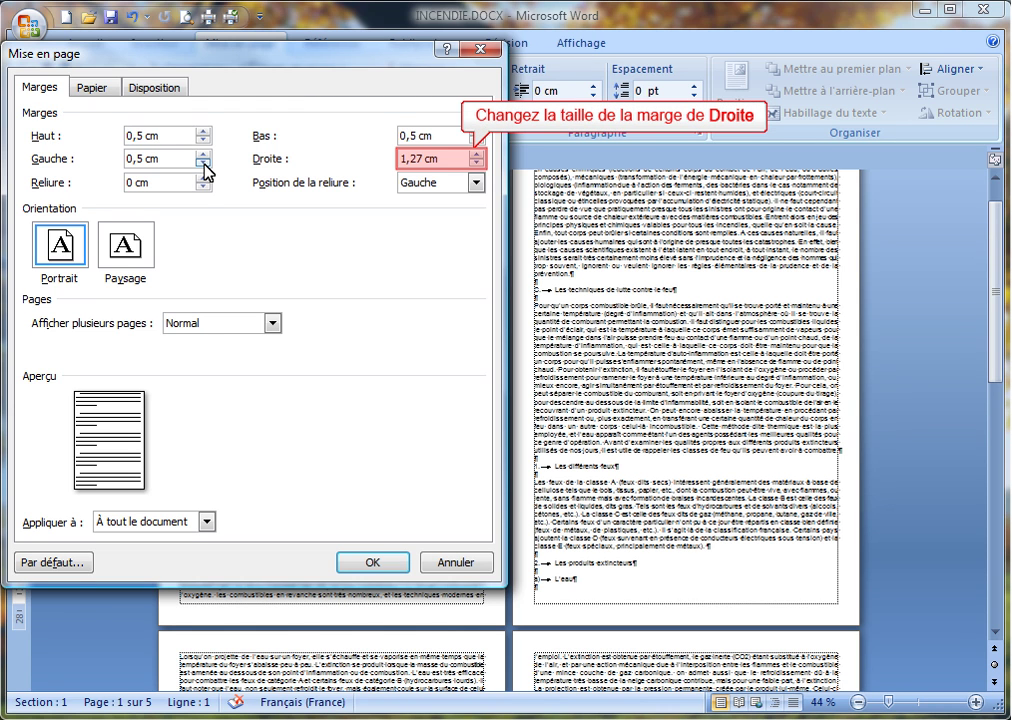
left_click(478, 164)
left_click(478, 164)
left_click(478, 164)
left_click(478, 164)
left_click(478, 164)
left_click(478, 164)
left_click(478, 164)
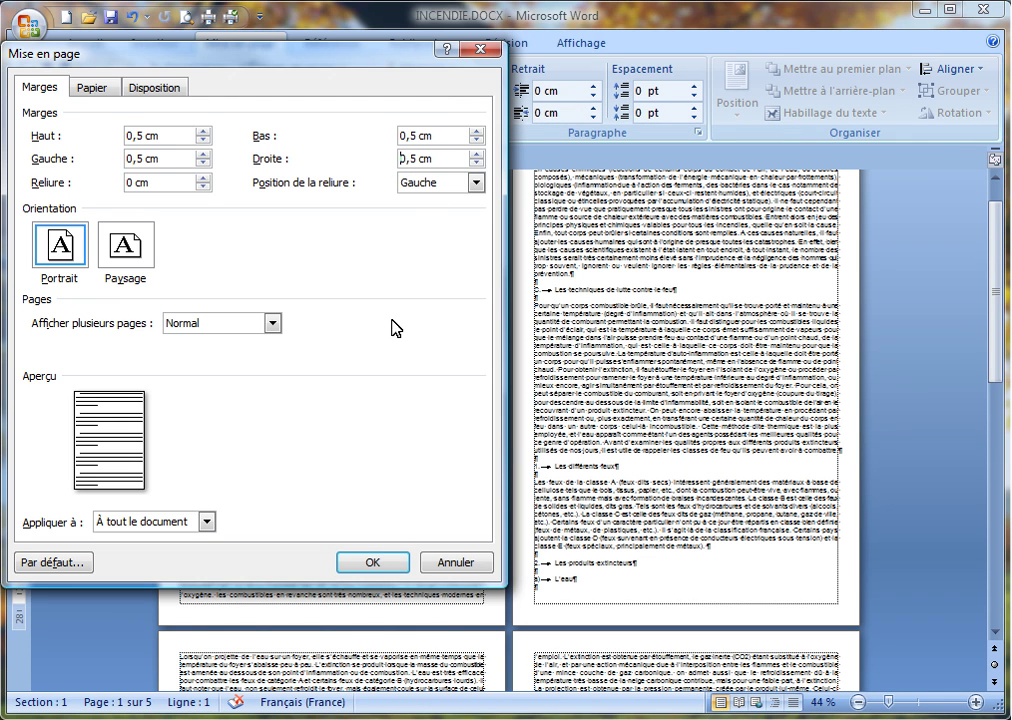
- Apply the page setup to the whole document, letting the program correct the margins that exceed the printable area
left_click(376, 564)
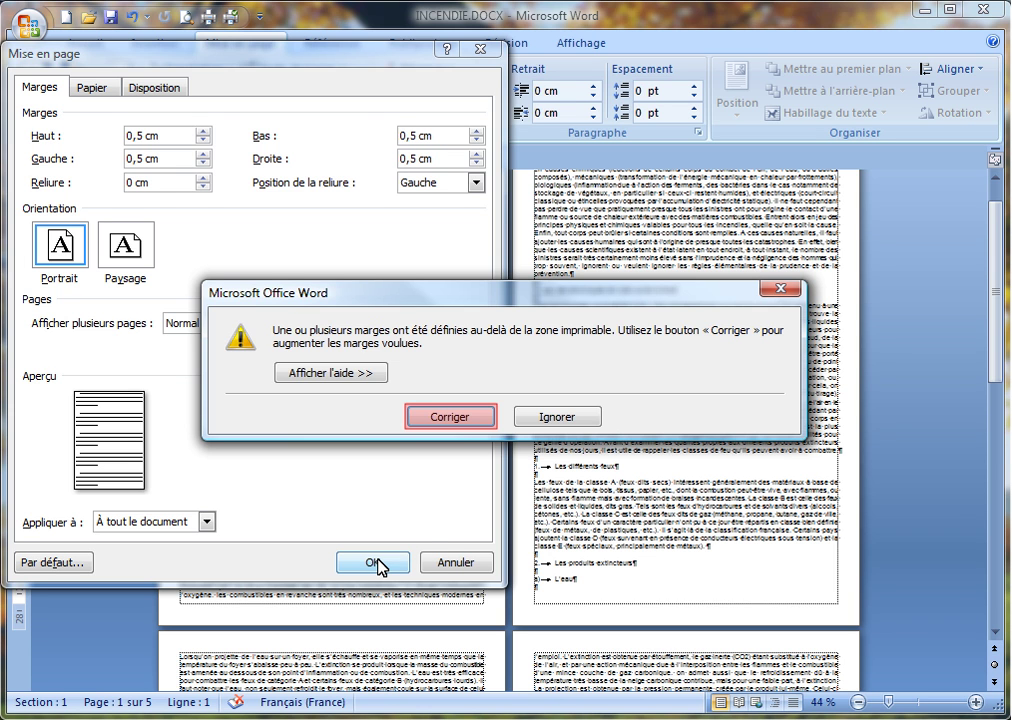
left_click(458, 420)
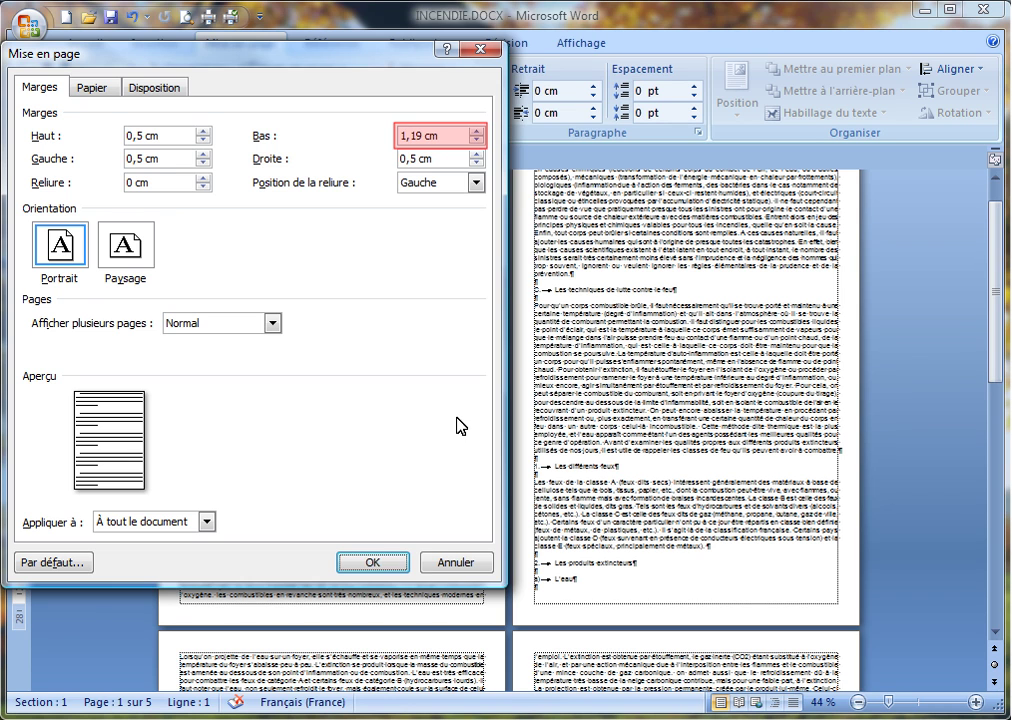
left_click(372, 563)
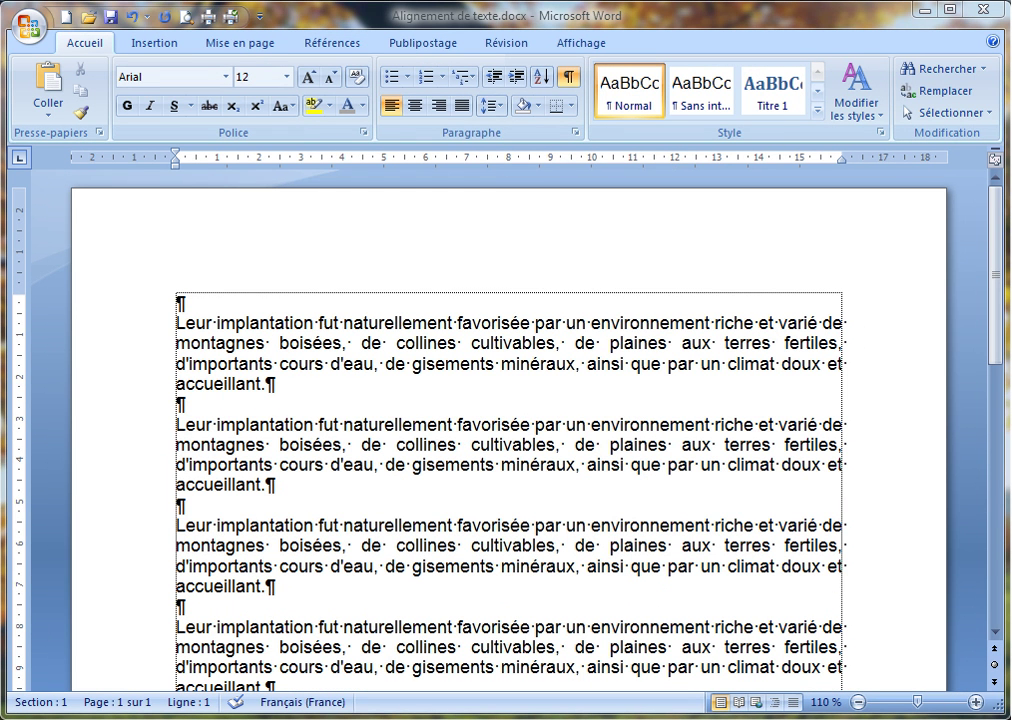
left_click(508, 213)
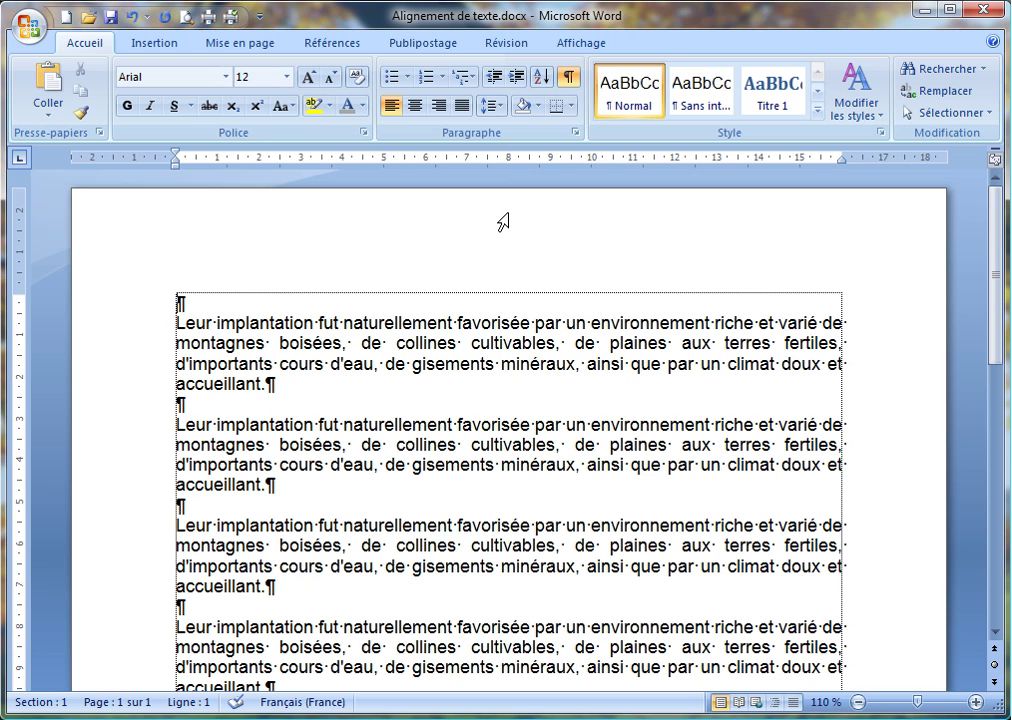
double_click(127, 355)
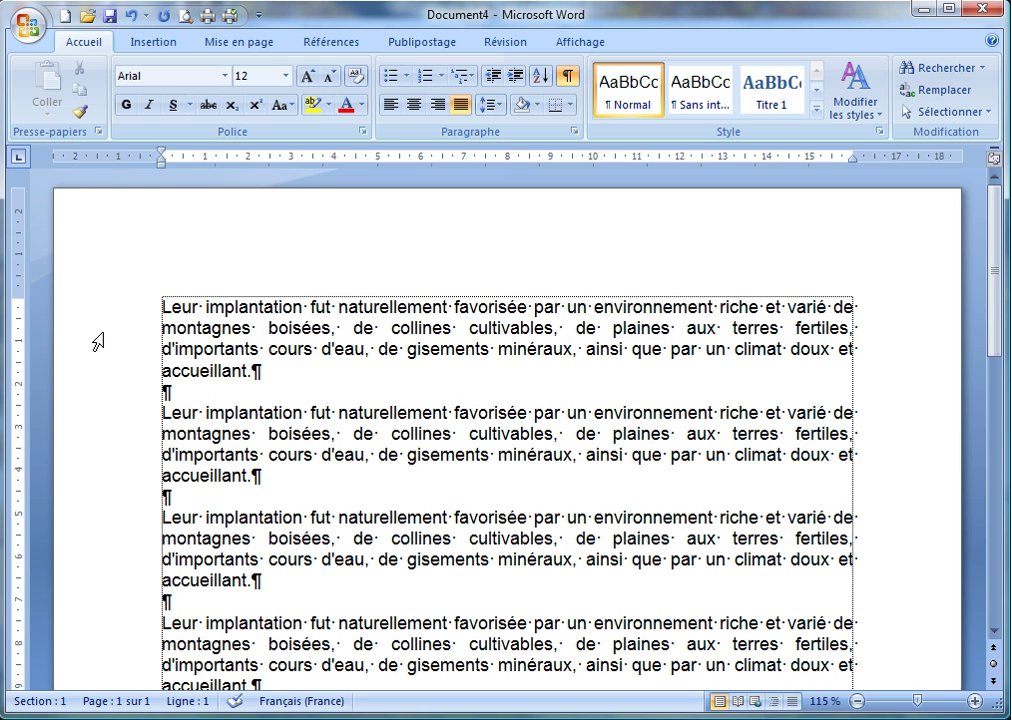
- Give the first paragraph a 3 cm first-line indent and the second paragraph a 3 cm hanging indent
double_click(98, 342)
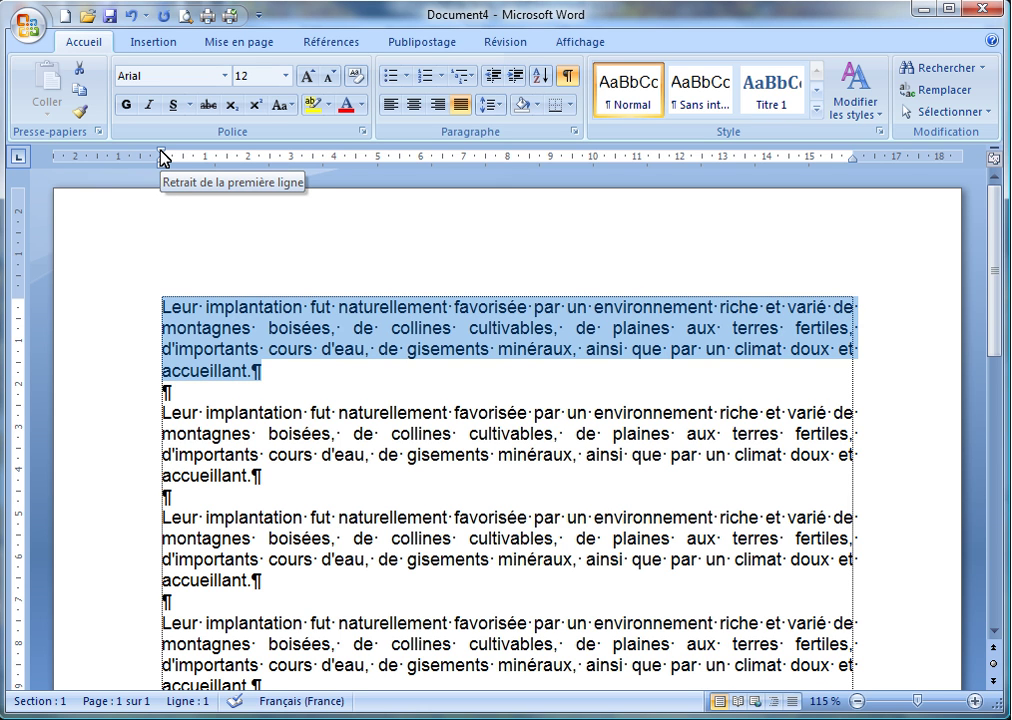
mouse_move(163, 157)
left_mouse_down()
mouse_move(292, 166)
mouse_move(296, 149)
mouse_move(291, 156)
left_mouse_up()
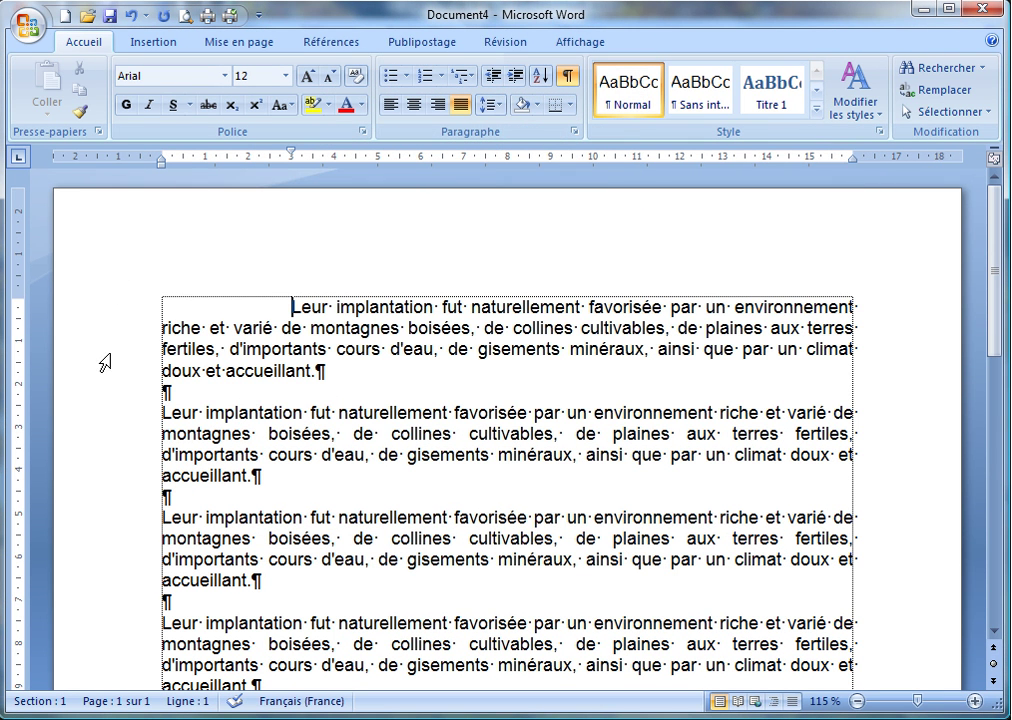
double_click(109, 450)
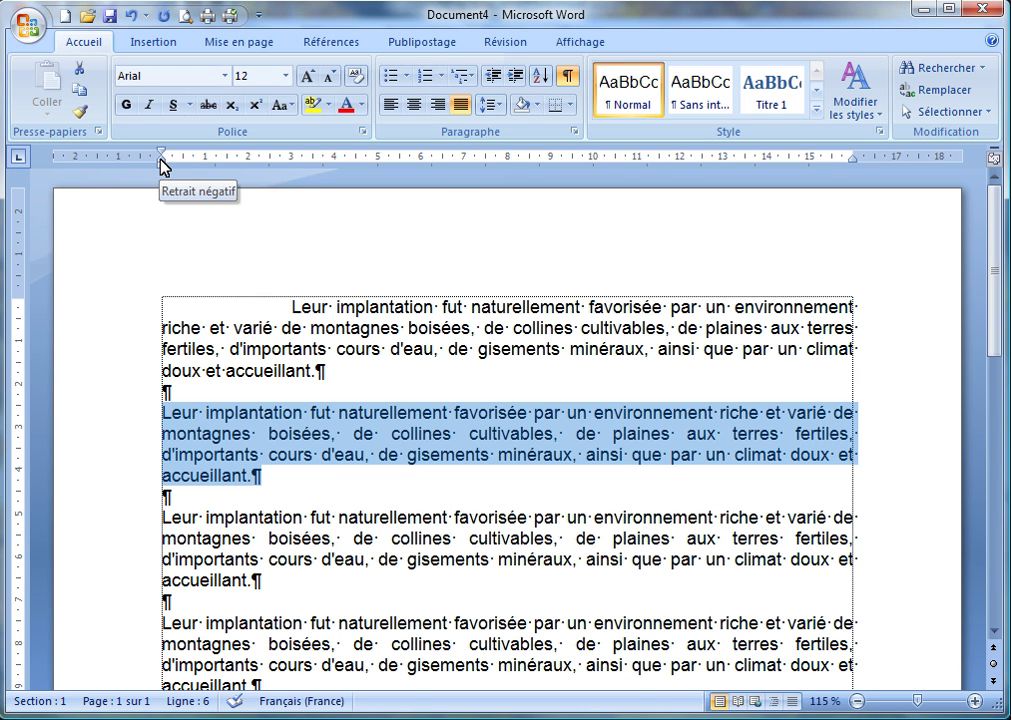
left_click_drag(162, 165, 292, 167)
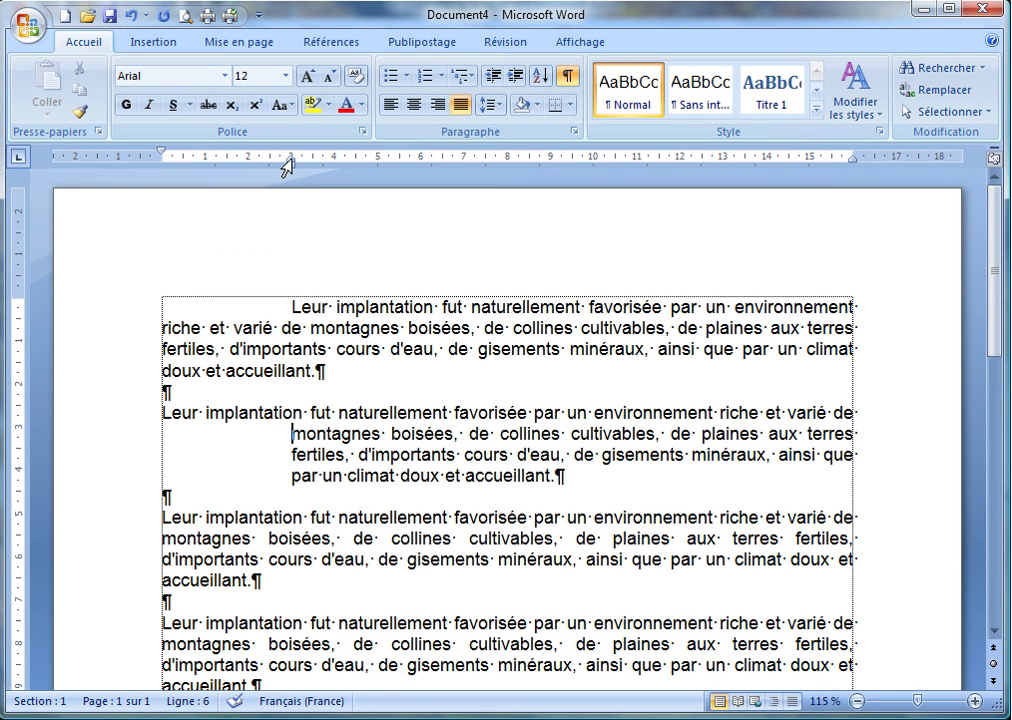
- Indent the whole third paragraph 3 cm from the left margin using the ruler
double_click(113, 552)
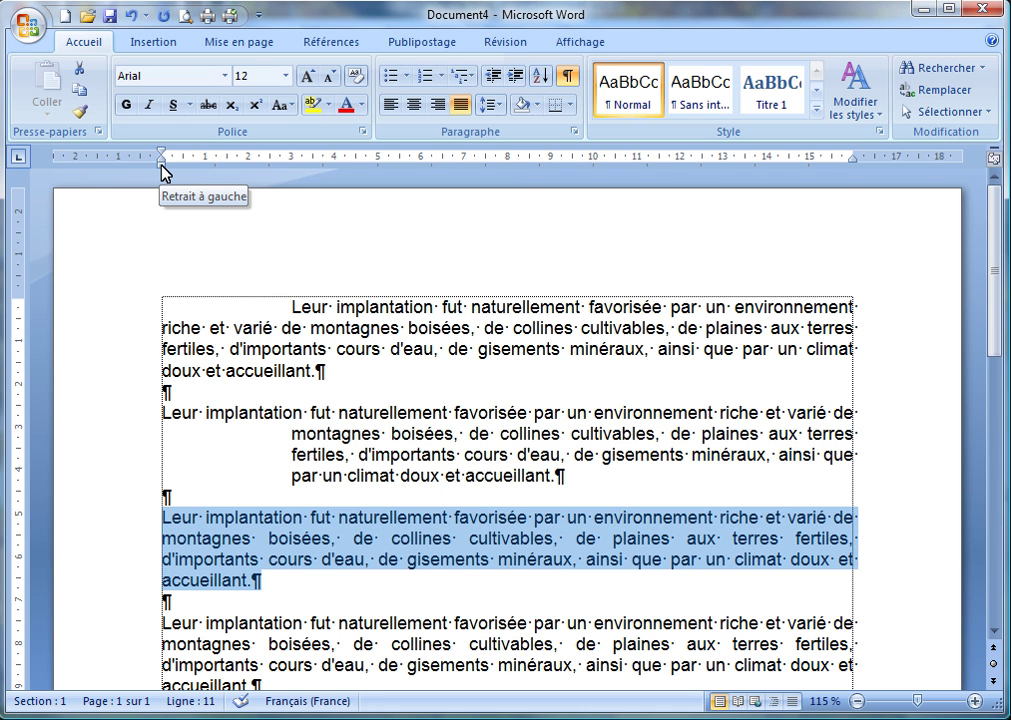
left_click_drag(160, 166, 290, 168)
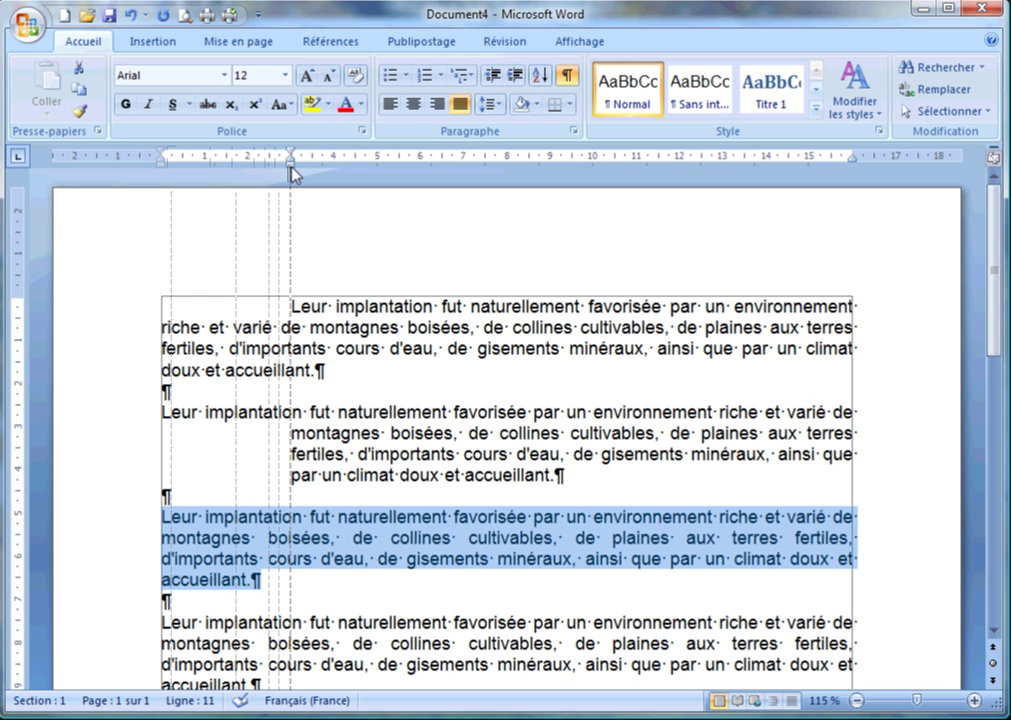
left_click_drag(290, 166, 290, 166)
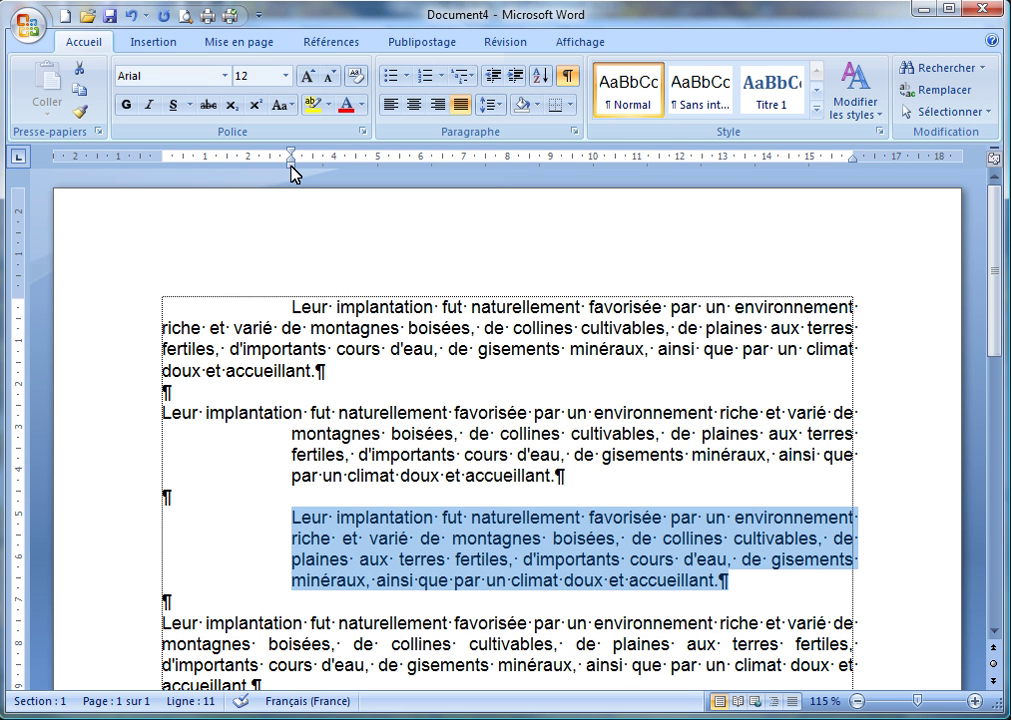
left_click(292, 517)
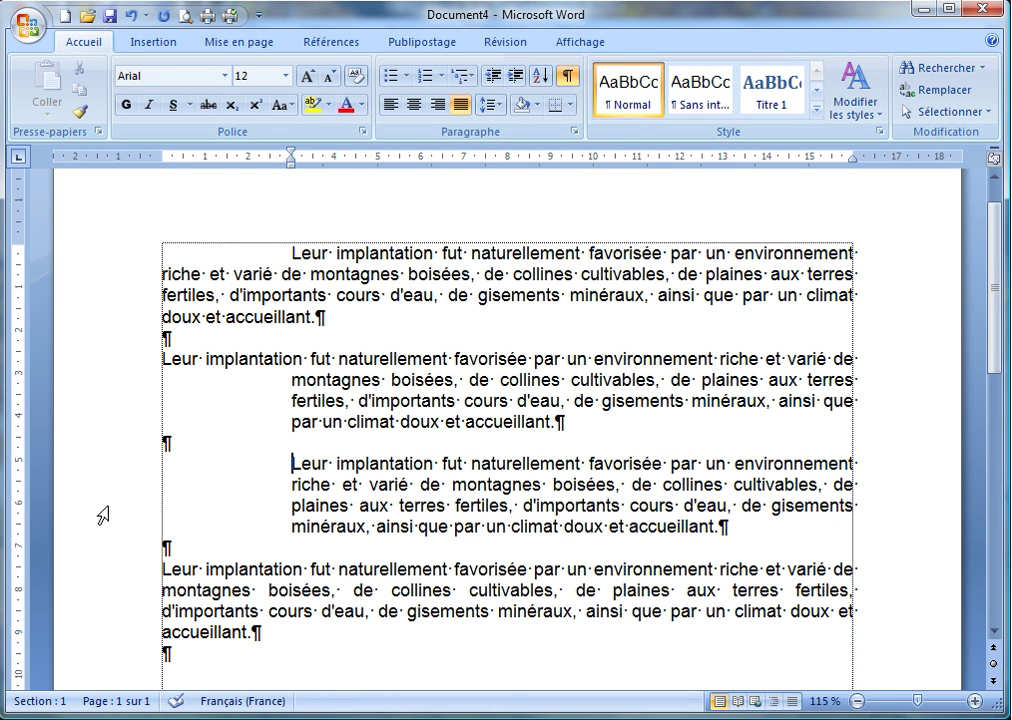
- Bring the fourth paragraph's right indent in to the 13 cm mark on the ruler
double_click(110, 607)
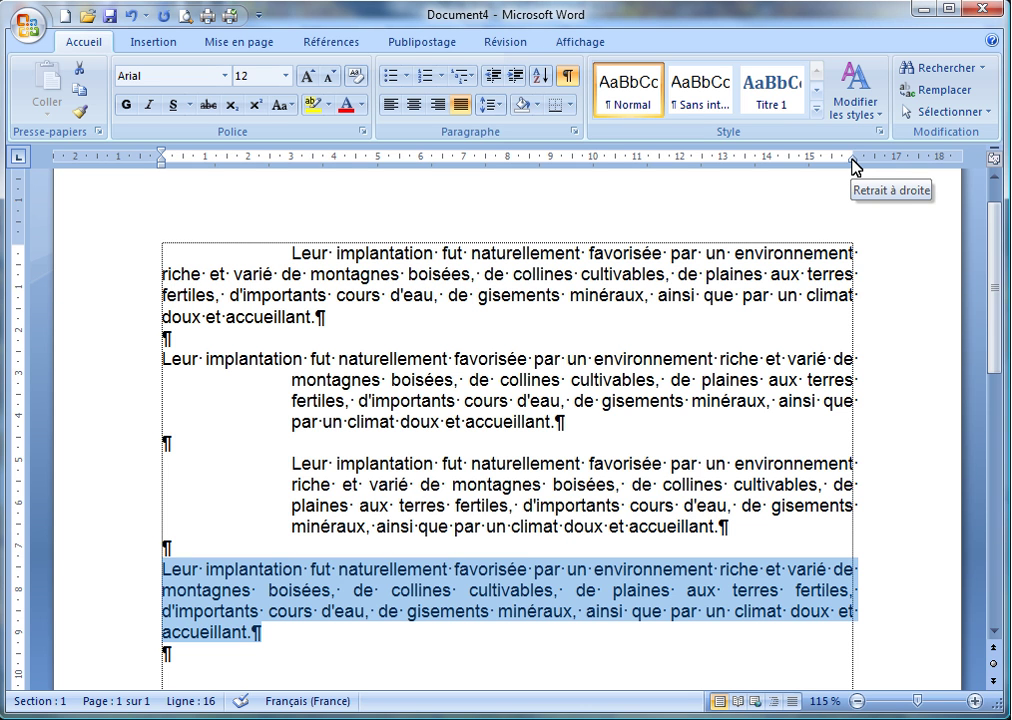
left_click_drag(853, 160, 723, 160)
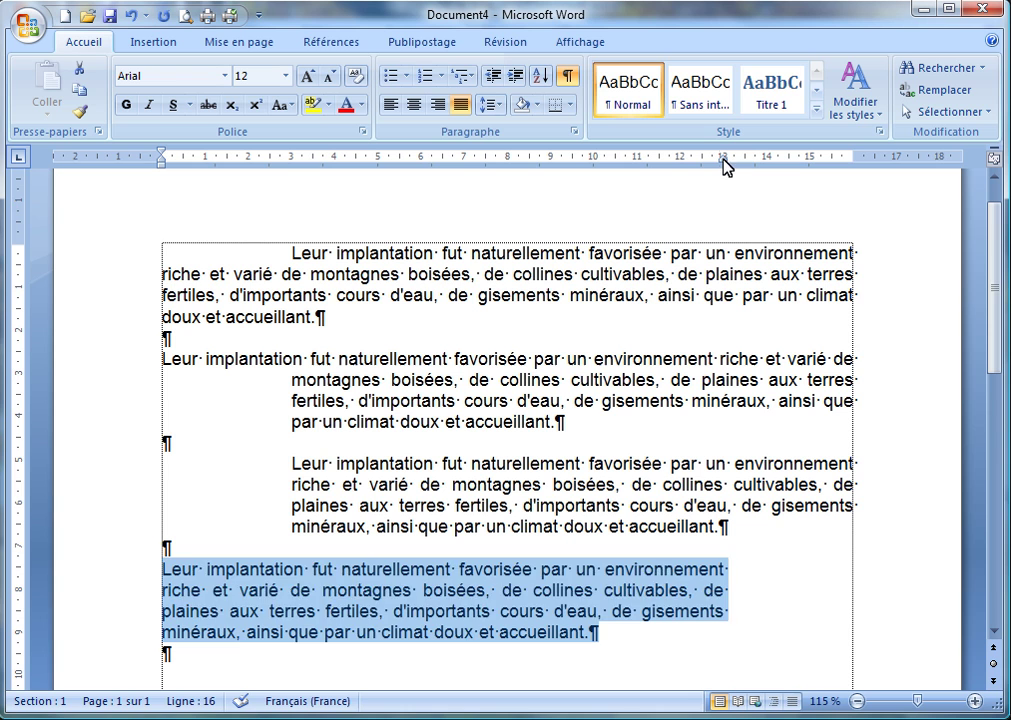
key("Left")
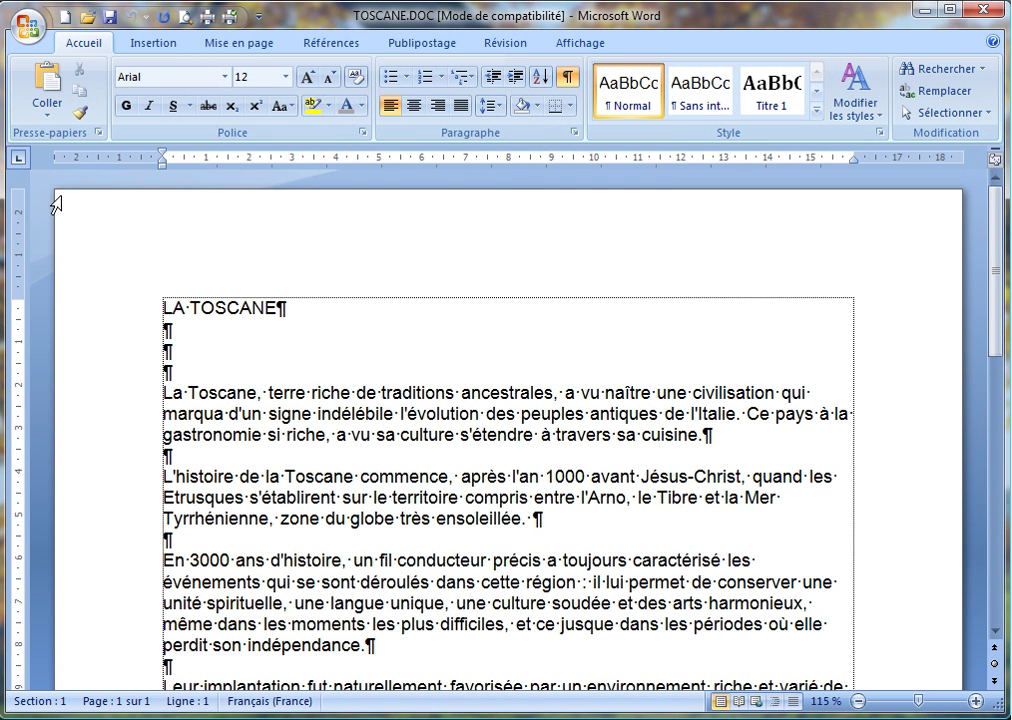
- Centre the title "LA TOSCANE" on its line
left_click(127, 313)
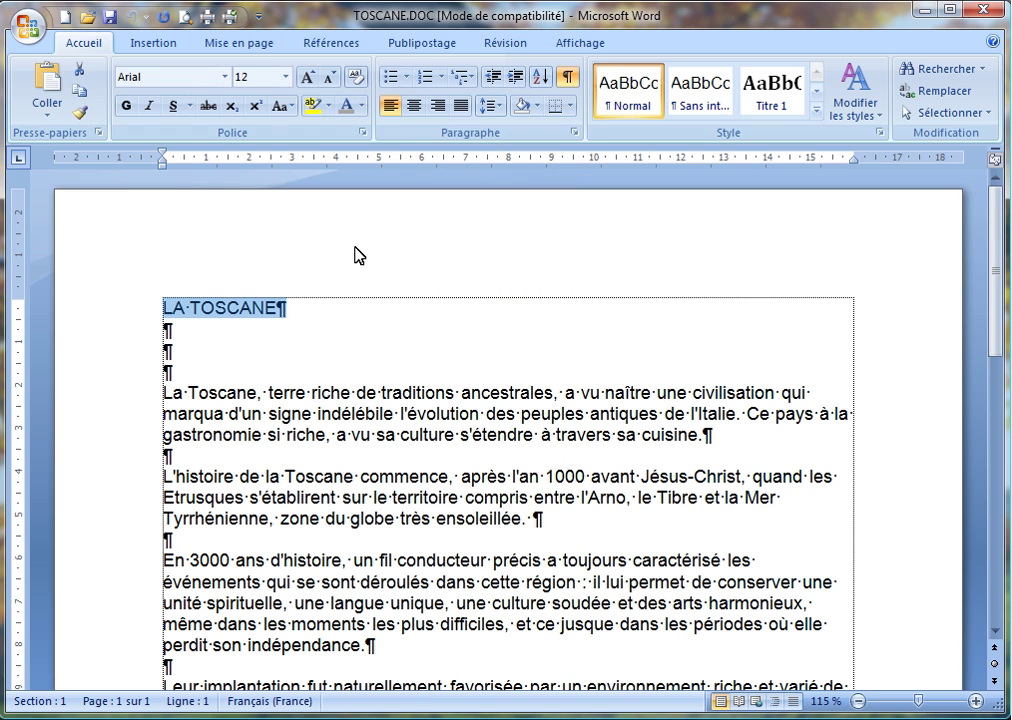
left_click(413, 106)
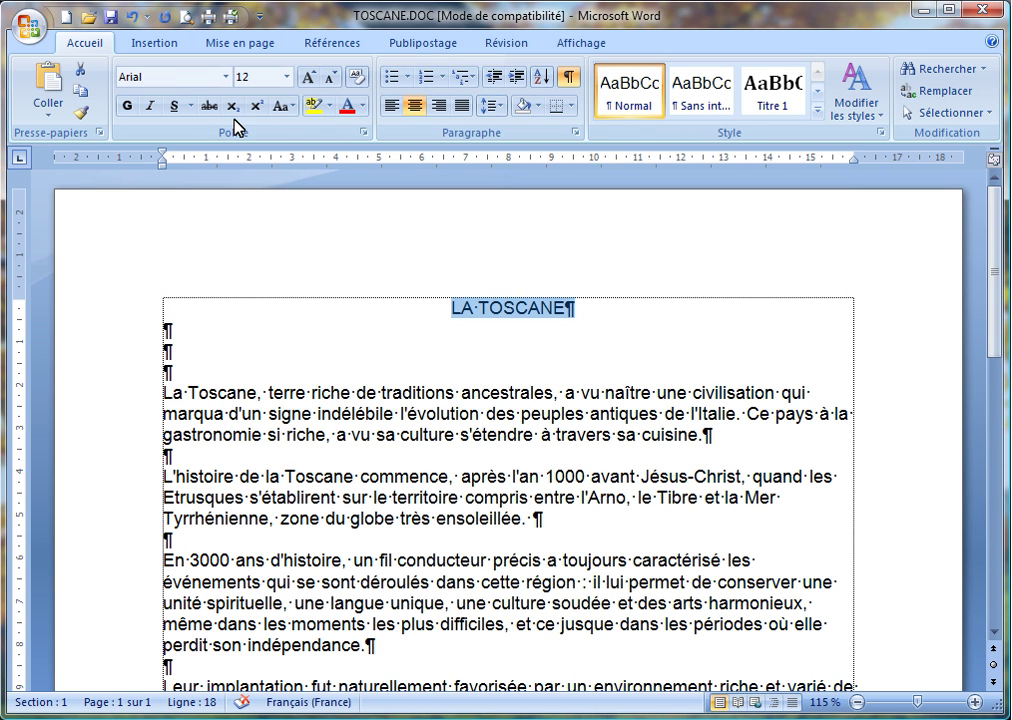
- Try a left indent of about 8 cm on the centred title and return it to the left margin
left_click_drag(162, 160, 509, 166)
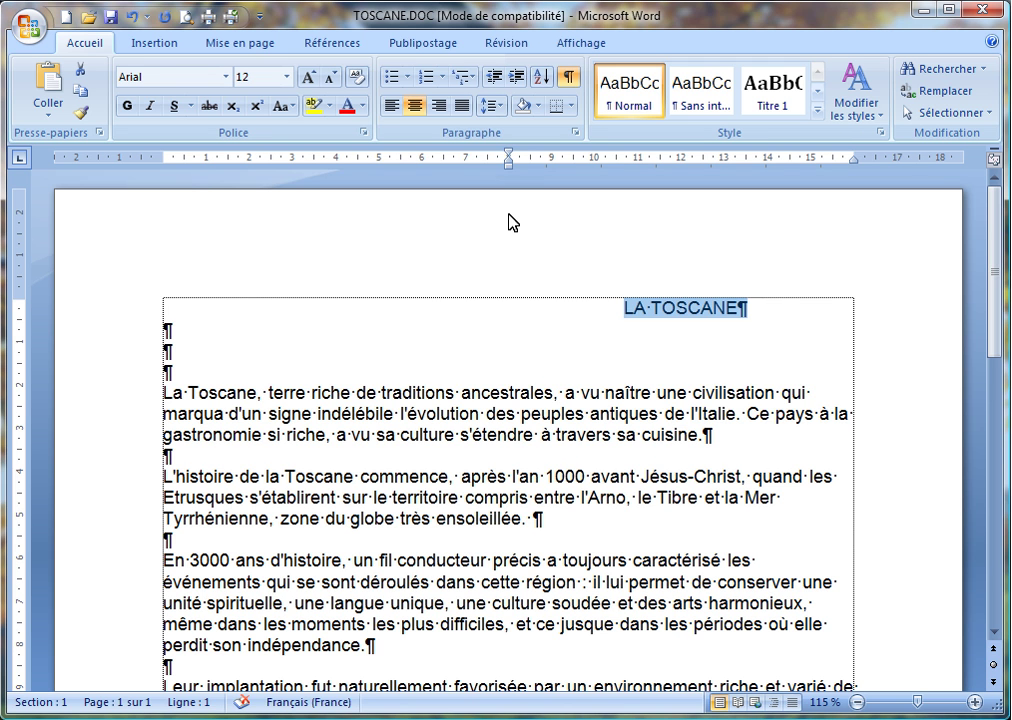
left_click_drag(509, 163, 163, 166)
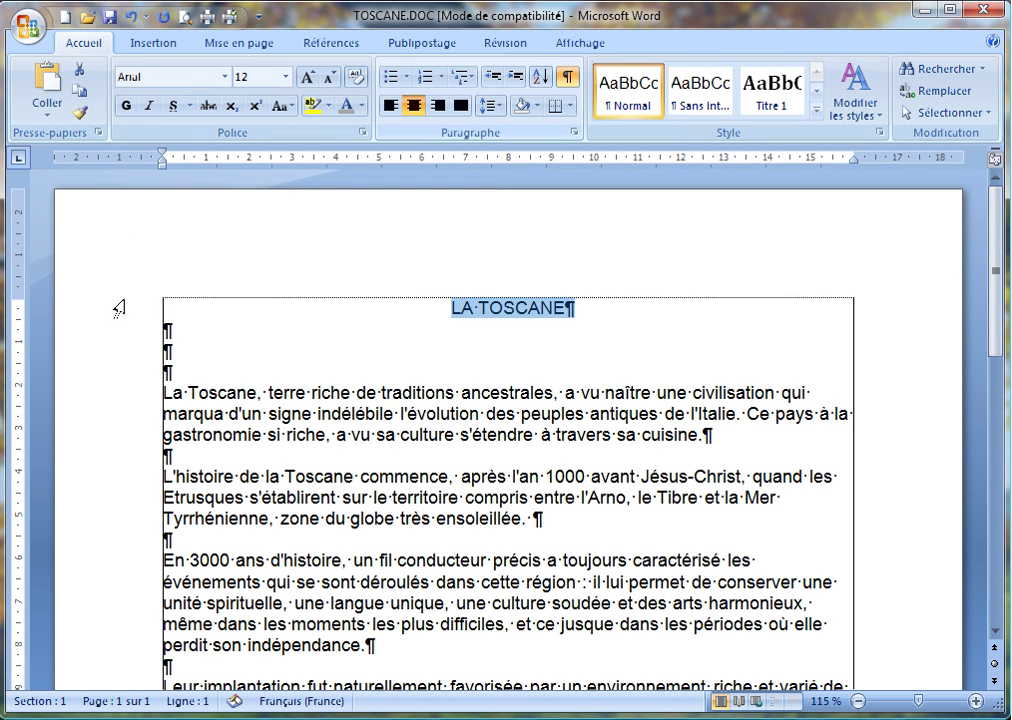
- Right-align the paragraph beginning "L'histoire de la Toscane commence"
double_click(115, 420)
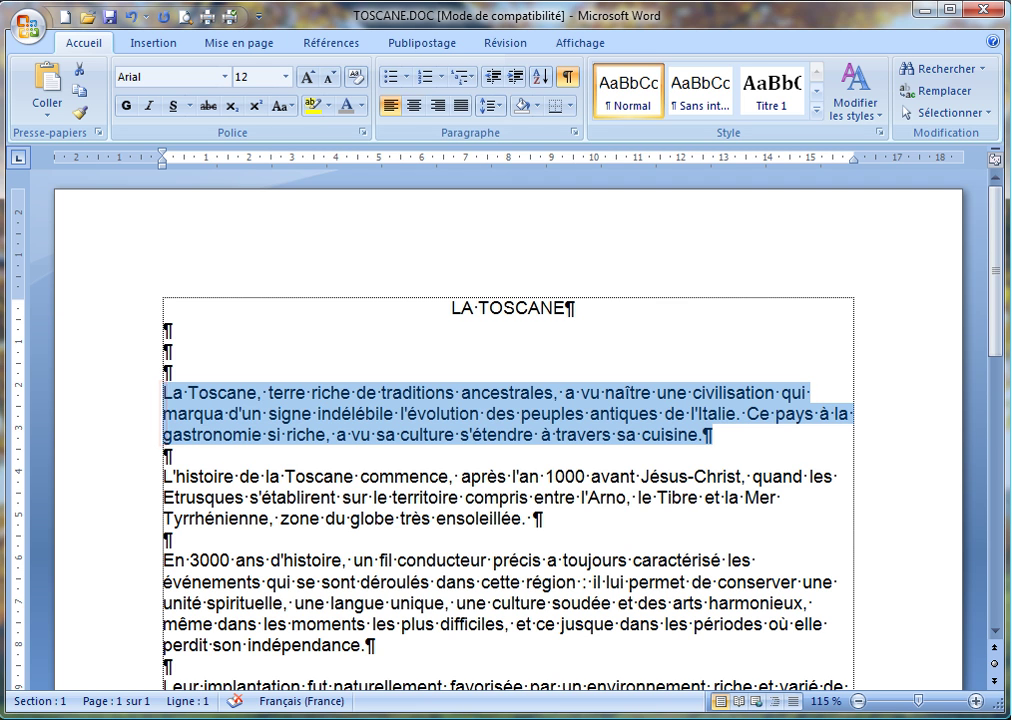
left_click(129, 308)
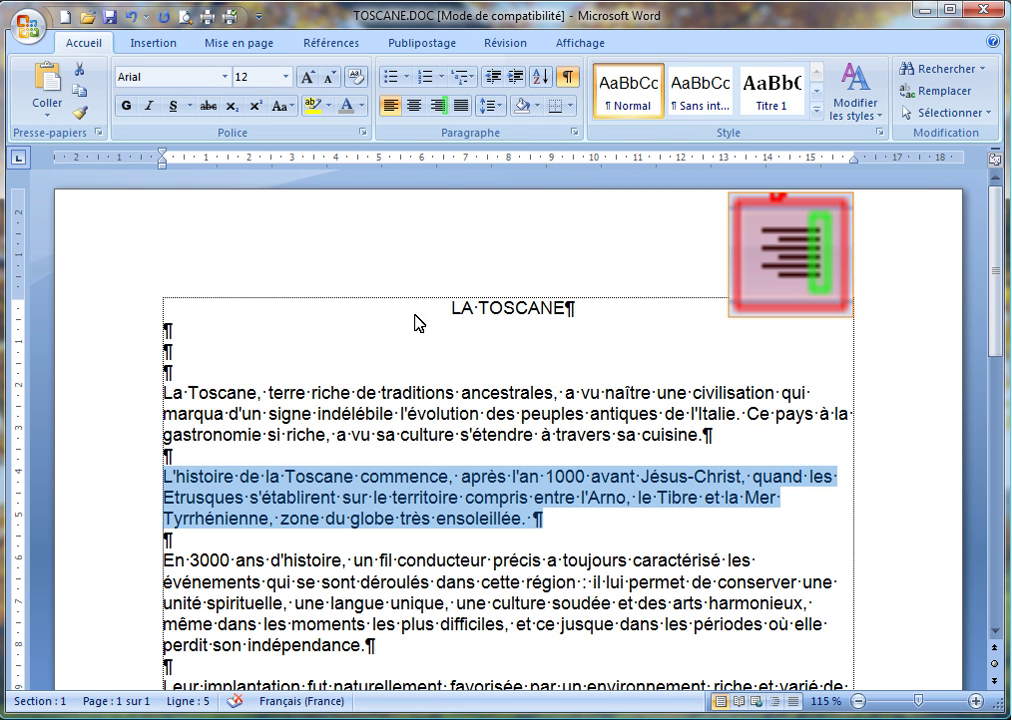
left_click(437, 108)
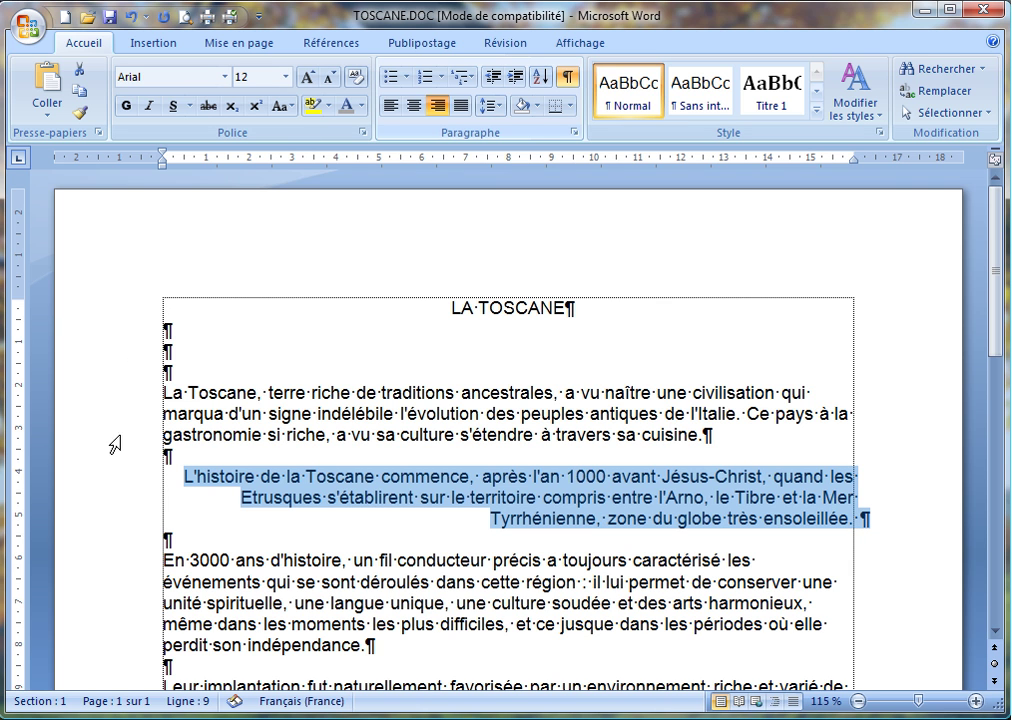
- Justify the paragraph beginning "En 3000 ans d'histoire" and clear the selection
double_click(106, 604)
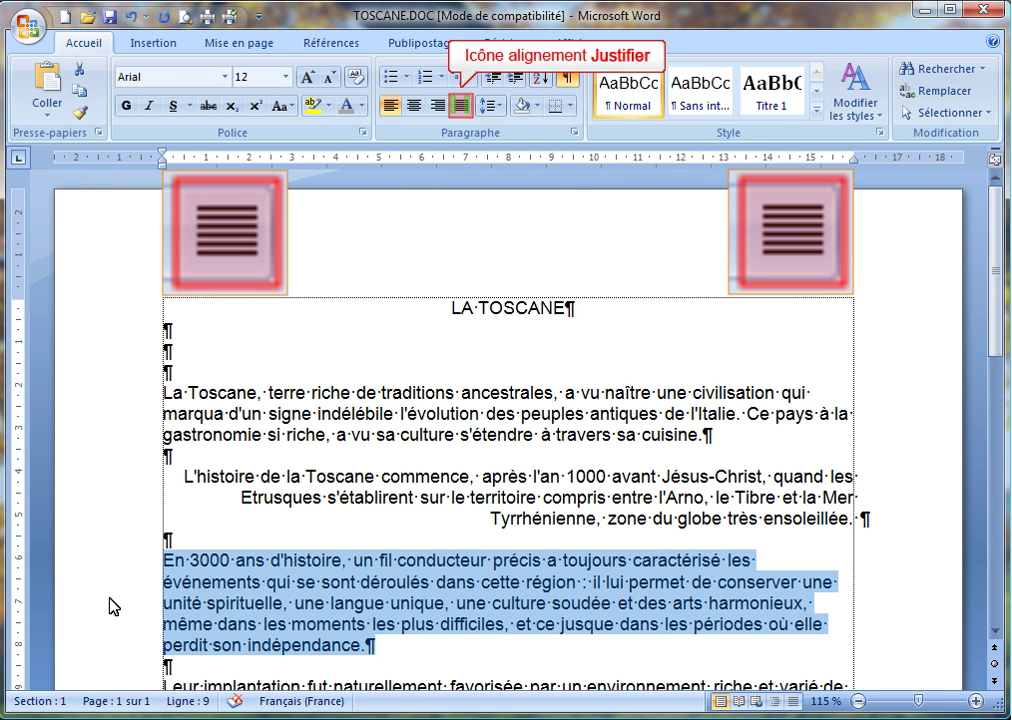
left_click(462, 106)
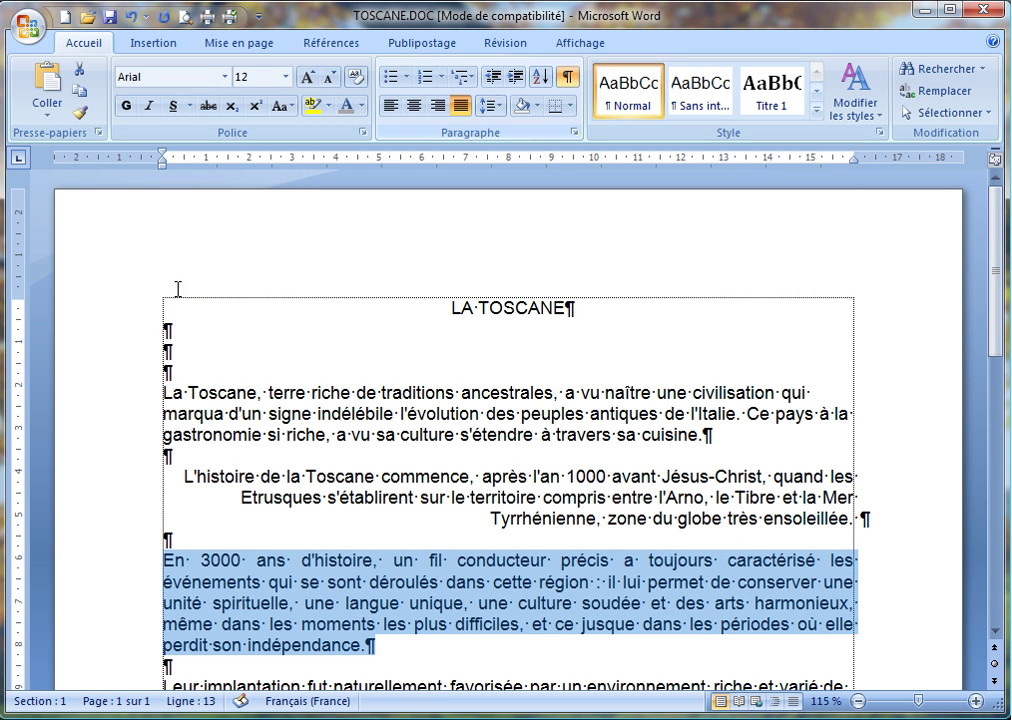
left_click(167, 328)
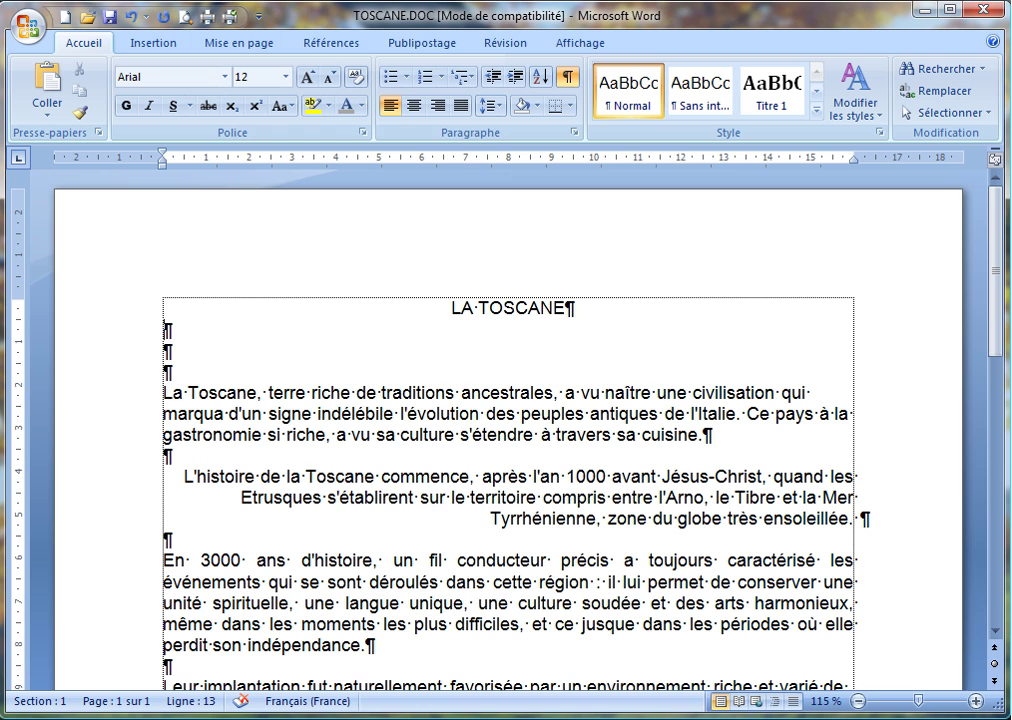